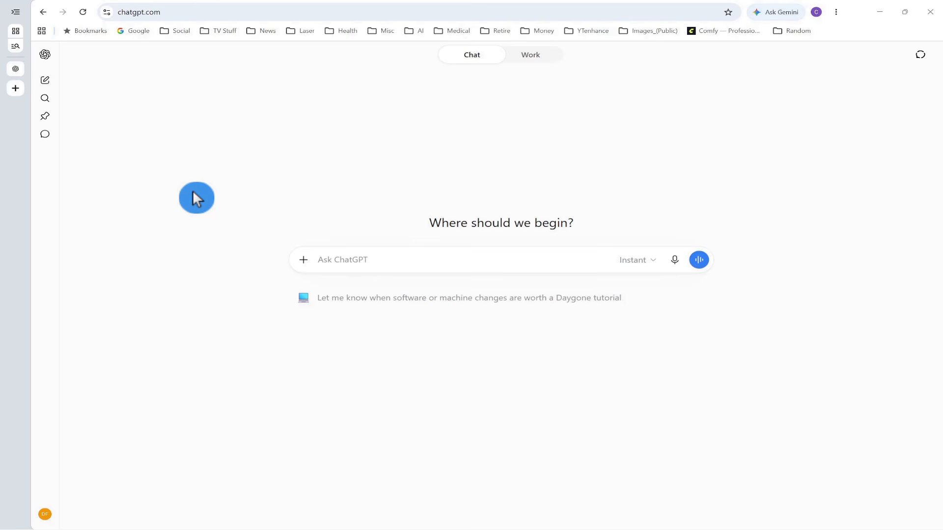
Step: Paste a prompt asking ChatGPT to teach a complete beginner a simple LightBurn 2.1 project step by step
click(353, 260)
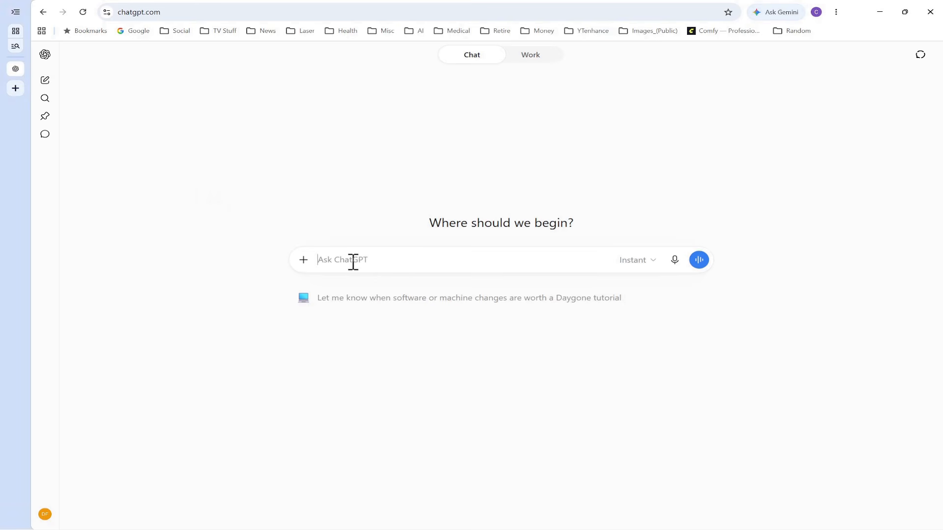
text(I'm a complete beginner using LightBurn 2.1. Can you teach me how to create a simple project step by step? Please use the current LightBurn documentation when giving me instructions.)
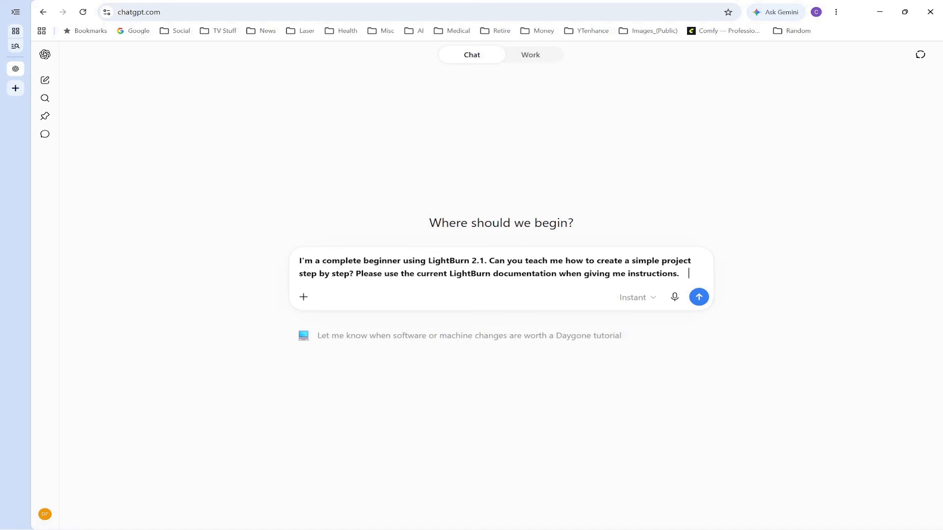
click(370, 277)
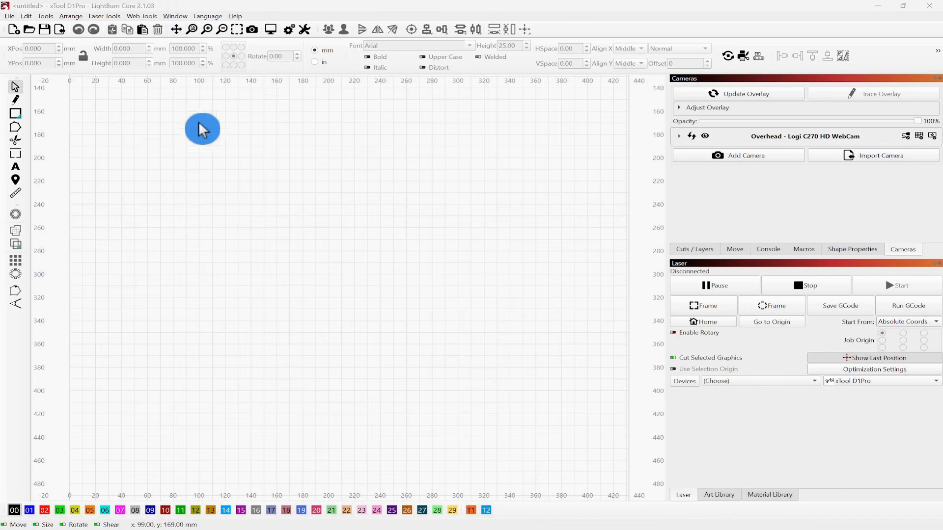
Step: Open LightBurn's Quick Help and Notes window and look through its tabs
click(236, 17)
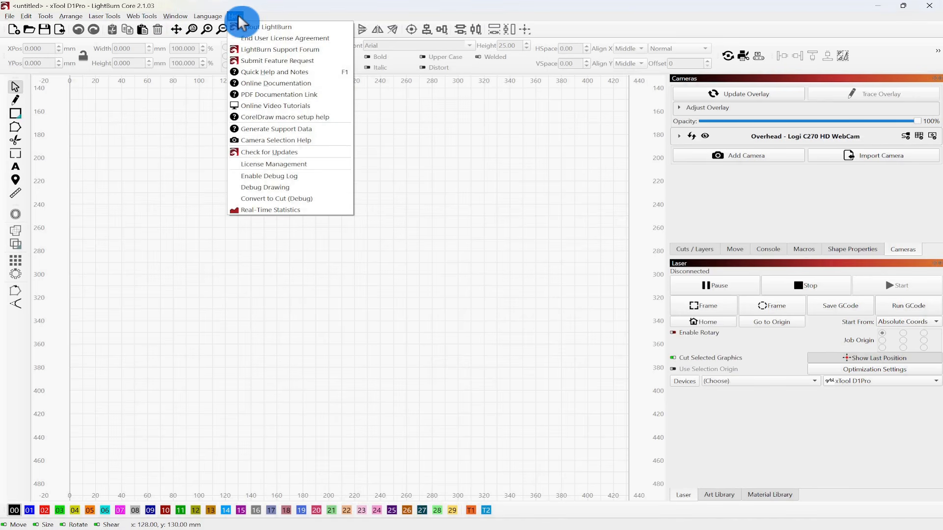
click(288, 74)
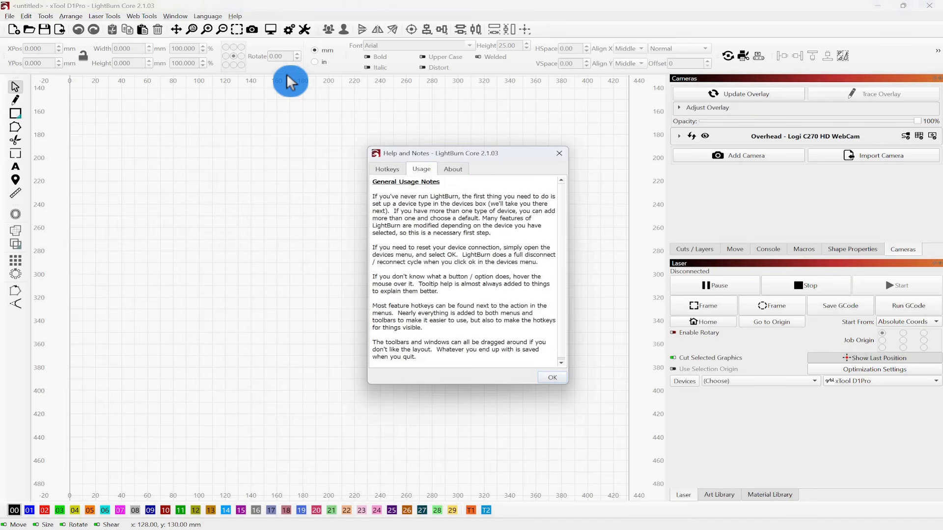
click(462, 169)
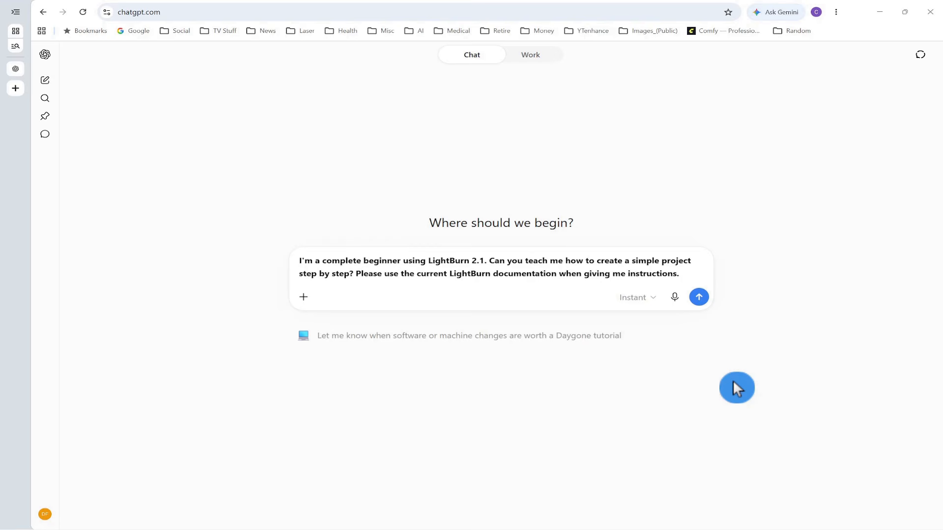
Step: Send the prompt to ChatGPT and scroll through the step-by-step answer
click(701, 298)
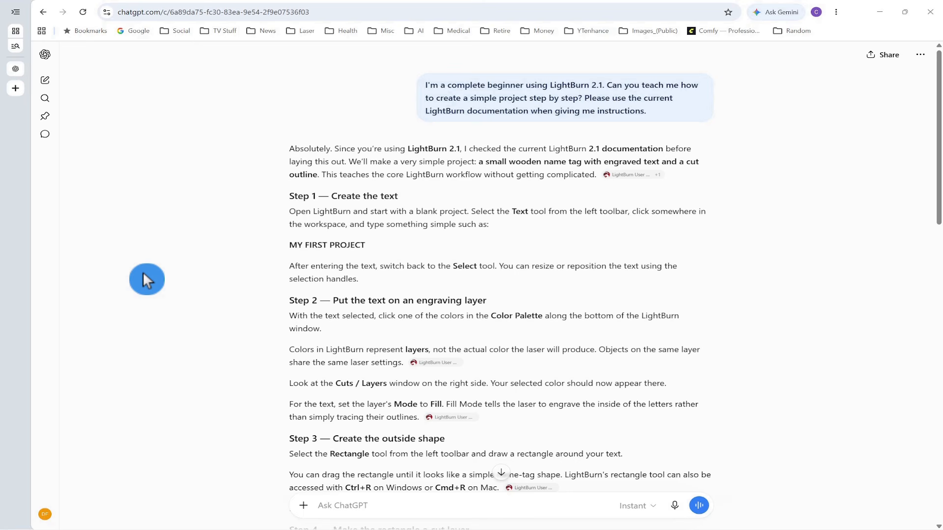
scroll(207, 247, down, 15)
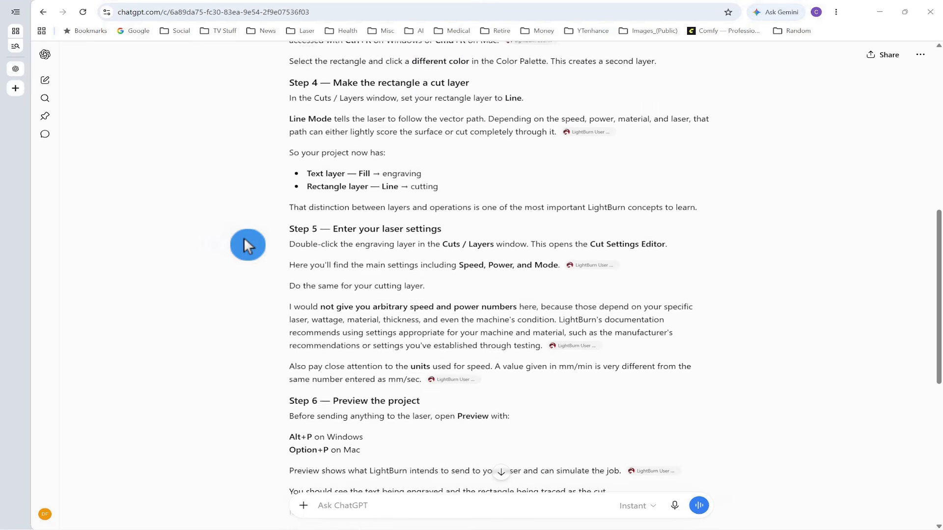
scroll(250, 258, down, 5)
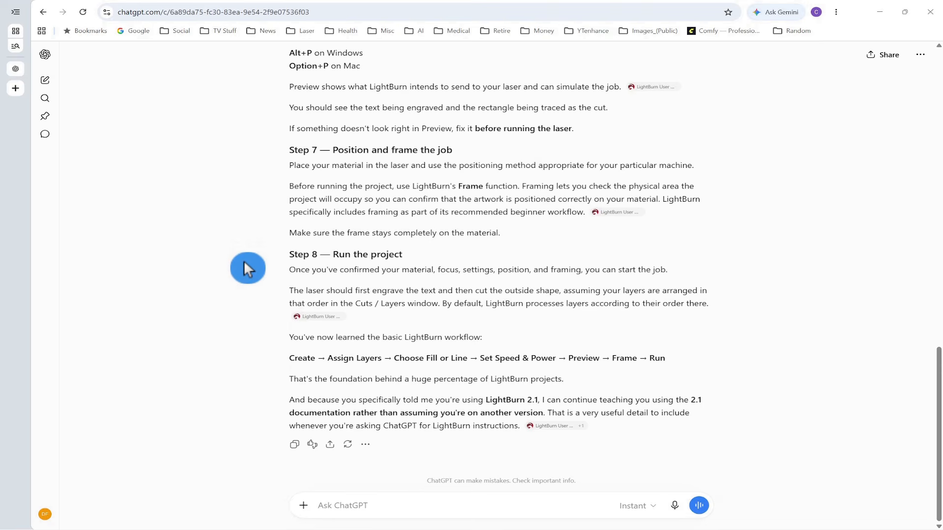
scroll(248, 268, up, 10)
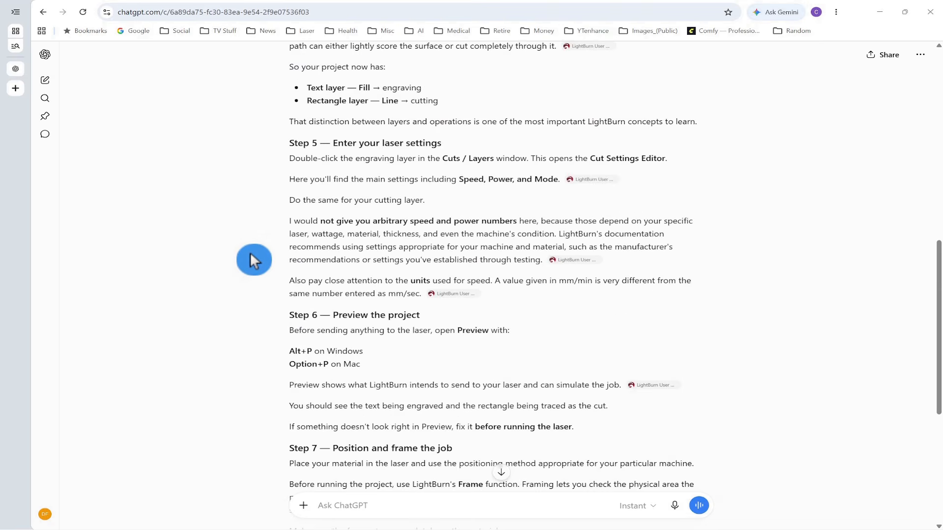
scroll(249, 241, up, 10)
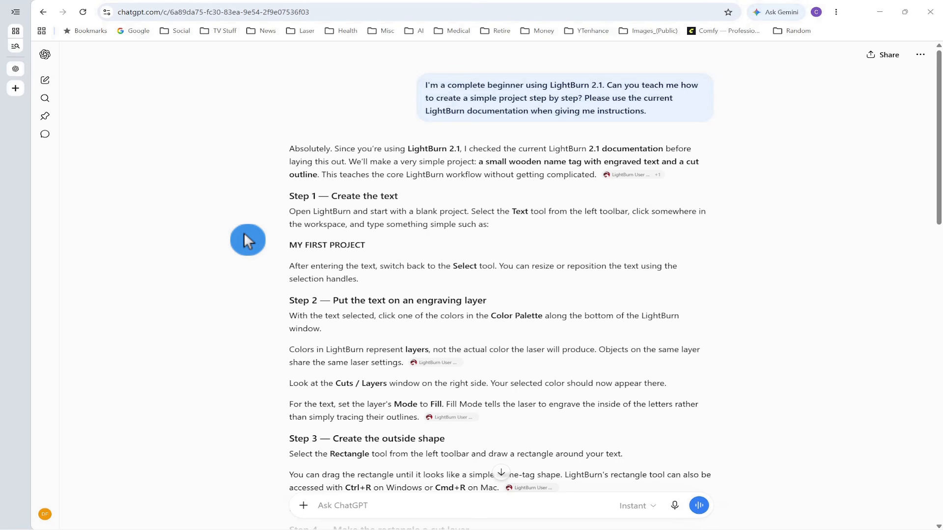
Step: Highlight the answer's introduction and inspect its LightBurn User Guide source citations
drag(276, 148, 713, 185)
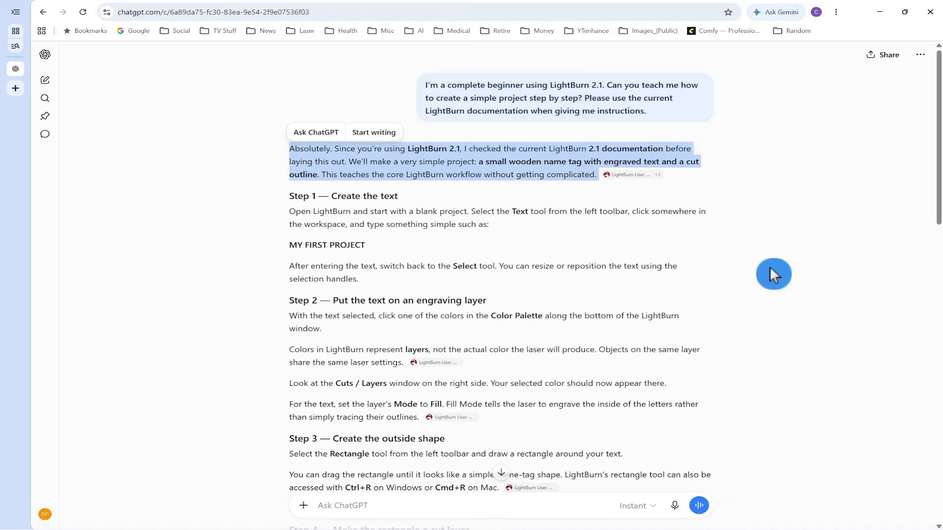
mouse_move(635, 181)
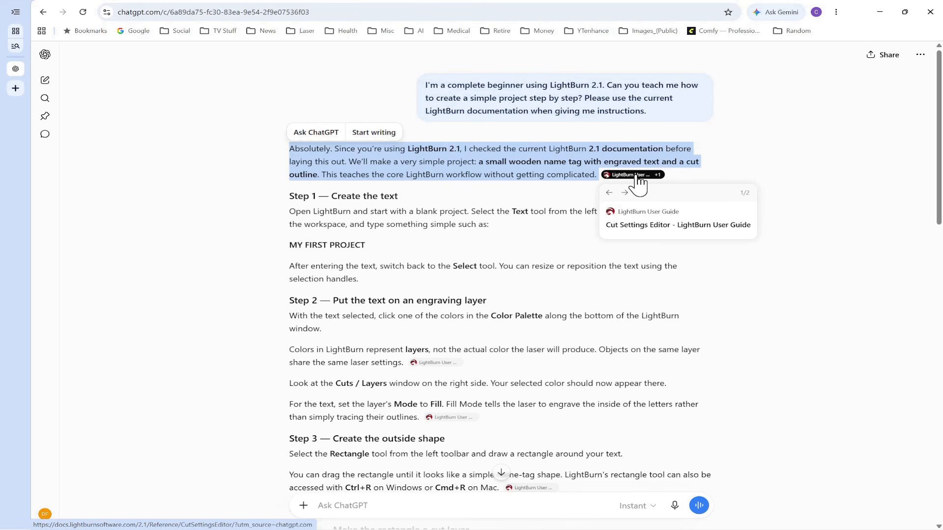
click(752, 305)
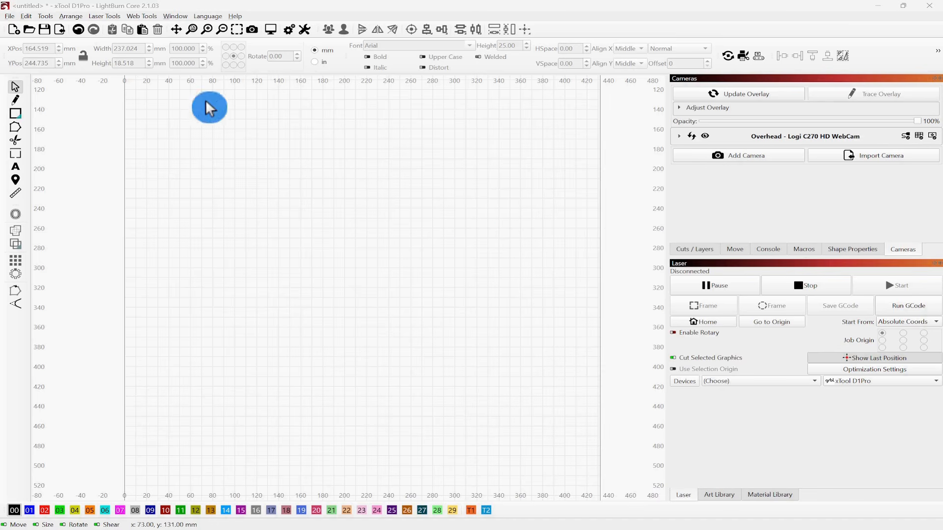
Step: Add the text MY FIRST PROJECT to the workspace with the Text tool
click(14, 164)
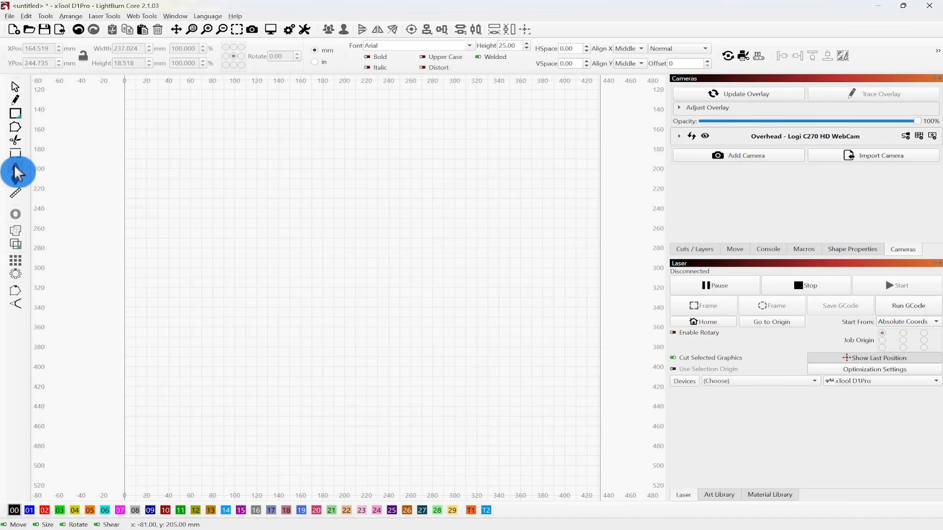
click(300, 213)
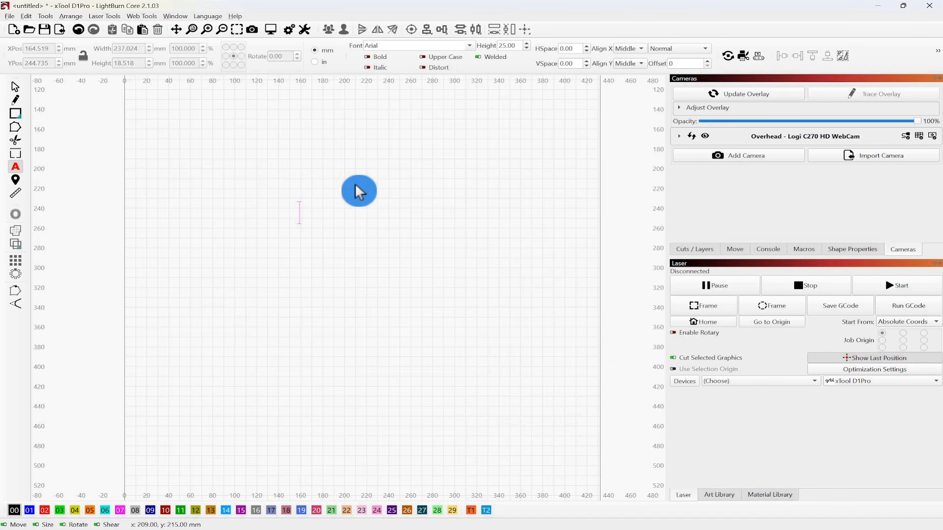
text(MY FIRST PR)
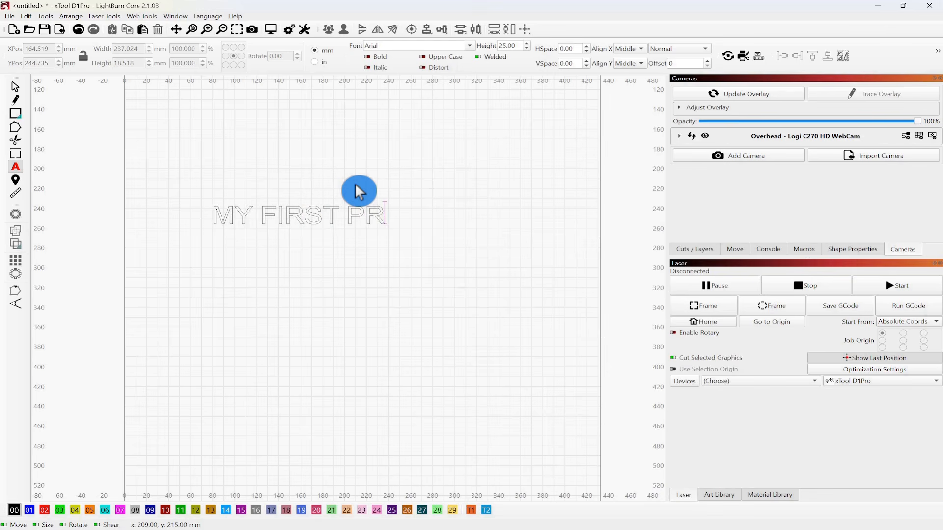
text(OJECT)
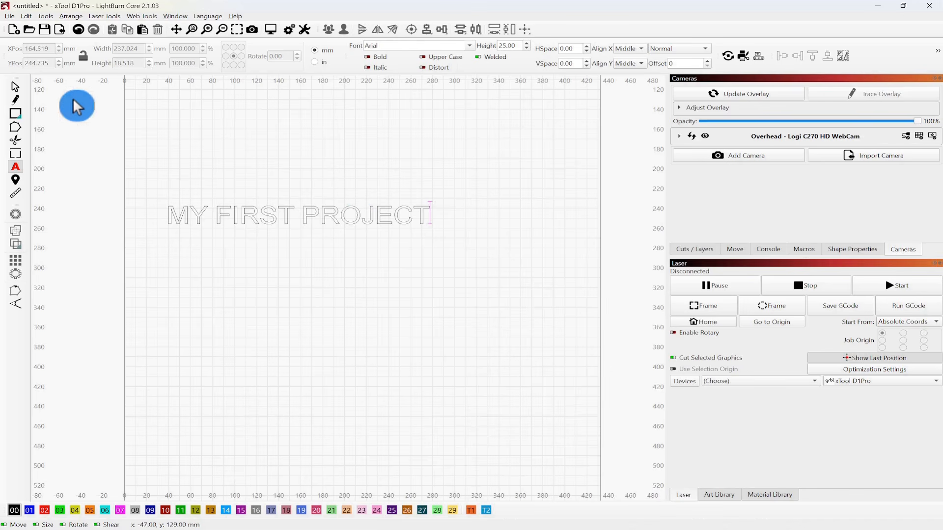
Step: Select the text and set its Engrave layer's mode to Fill
click(16, 87)
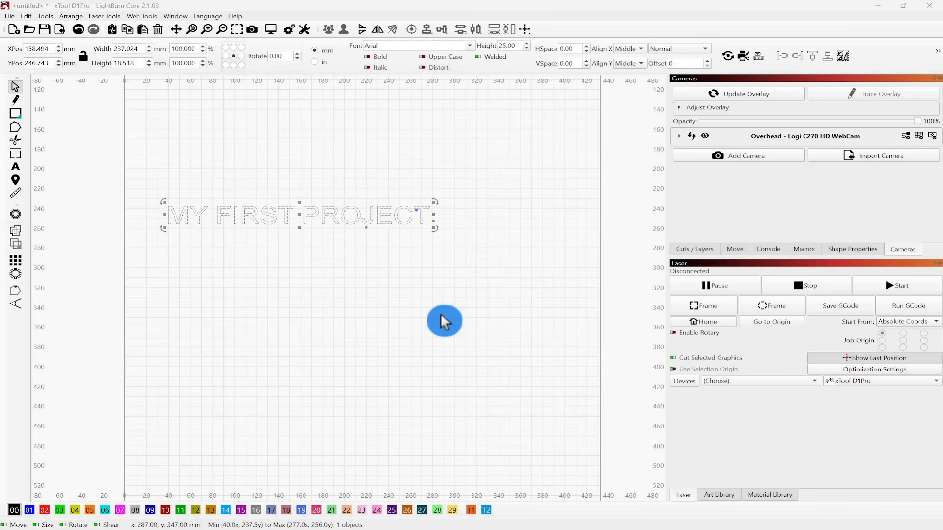
drag(503, 116, 148, 278)
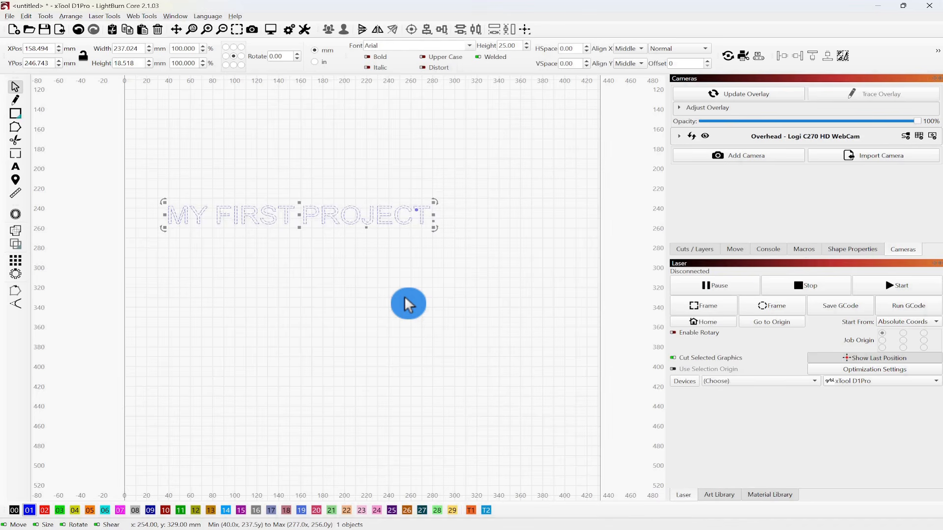
click(700, 251)
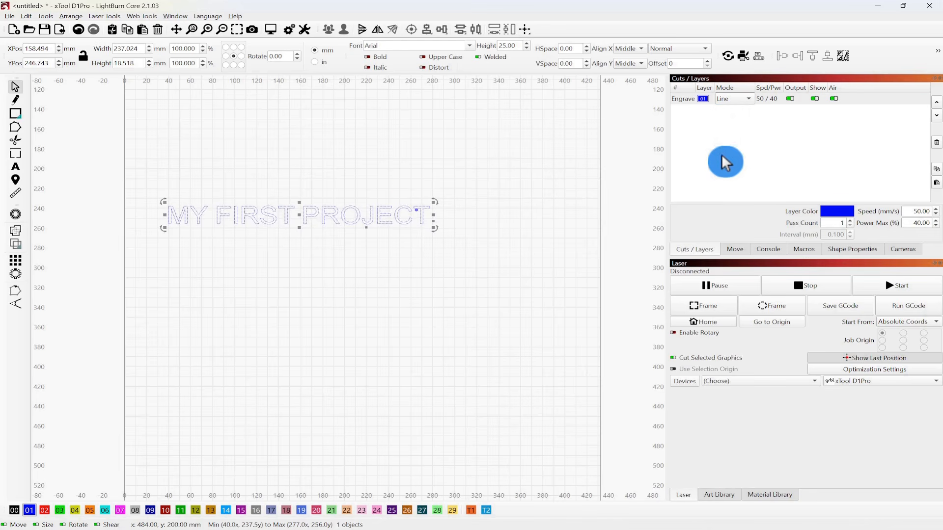
click(750, 99)
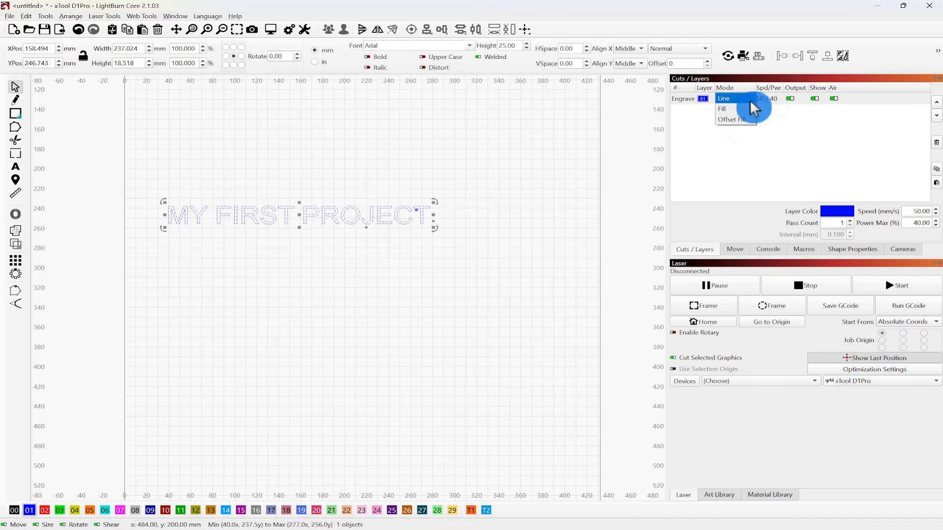
click(732, 108)
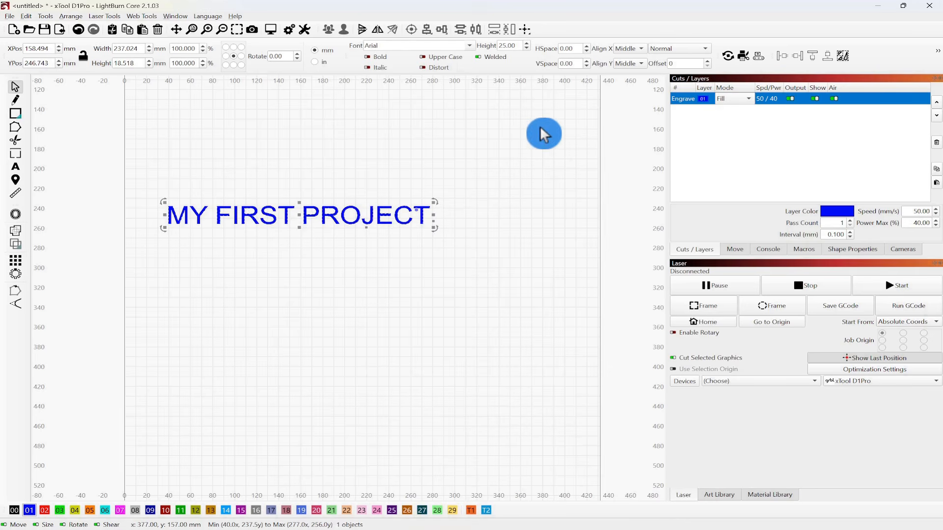
Step: Draw a rectangle about 284 by 69 mm around the text and assign it to layer 00
click(352, 325)
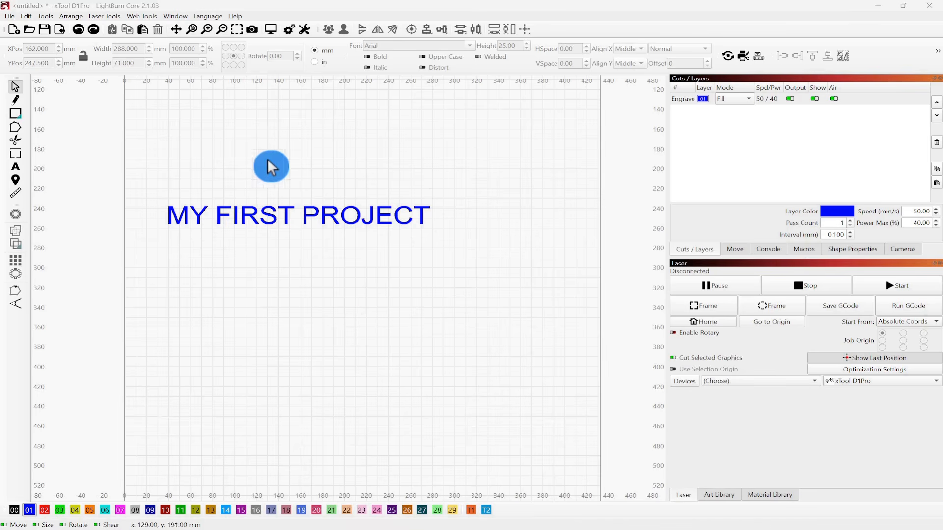
click(14, 112)
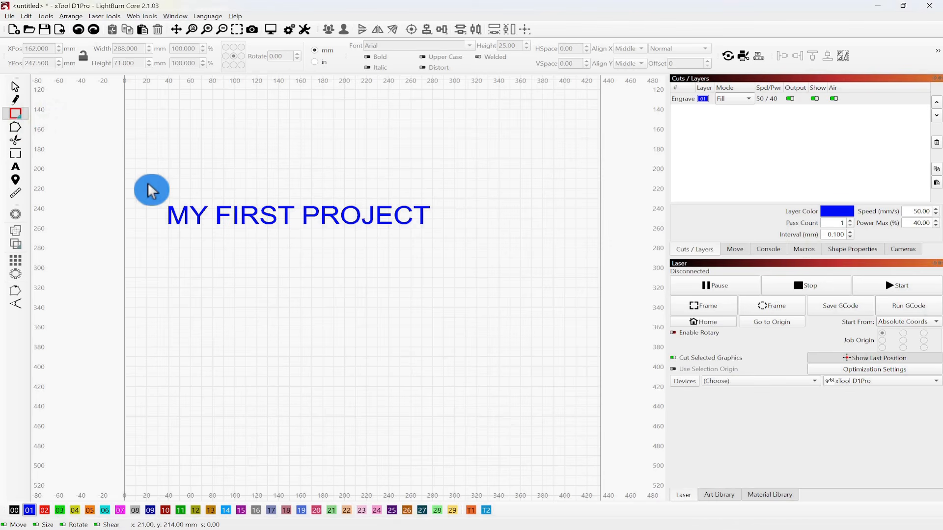
drag(146, 183, 457, 251)
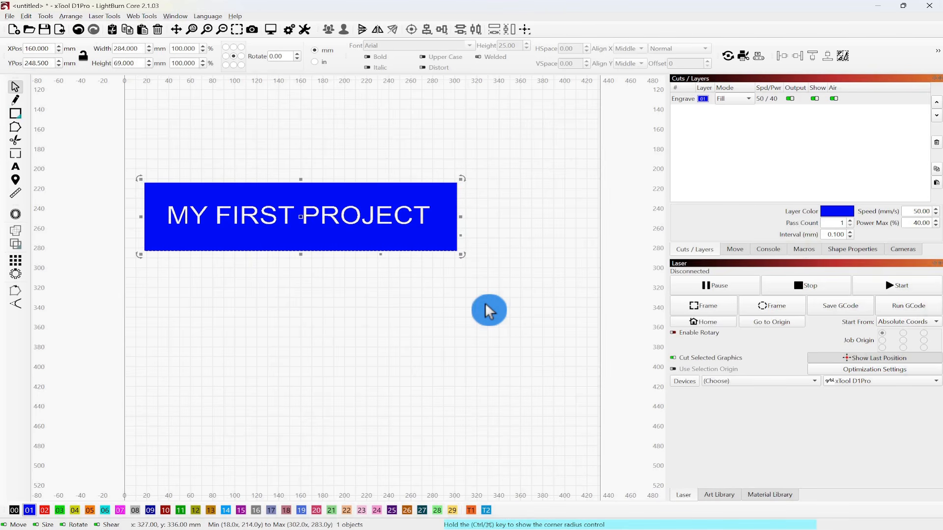
click(14, 511)
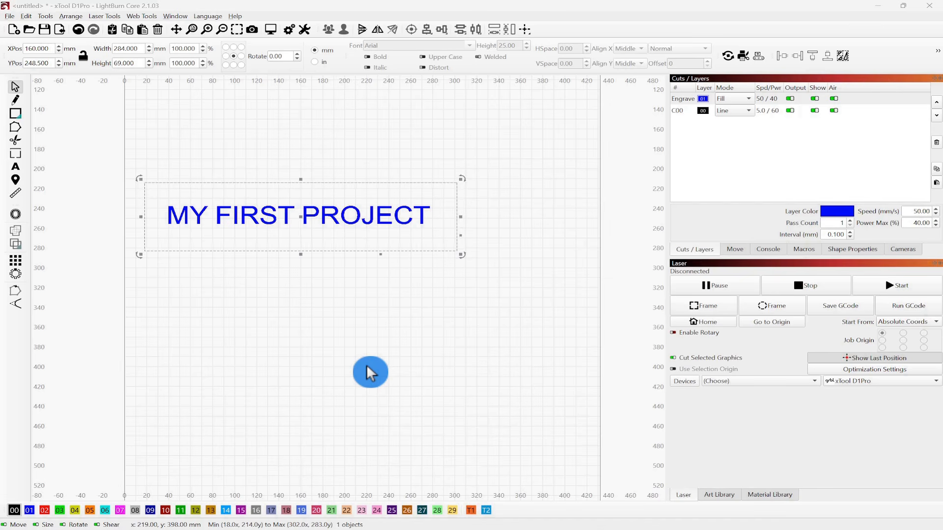
Step: Open the Engrave layer's Cut Settings Editor to review its settings, then close it
double_click(699, 98)
drag(485, 107, 638, 99)
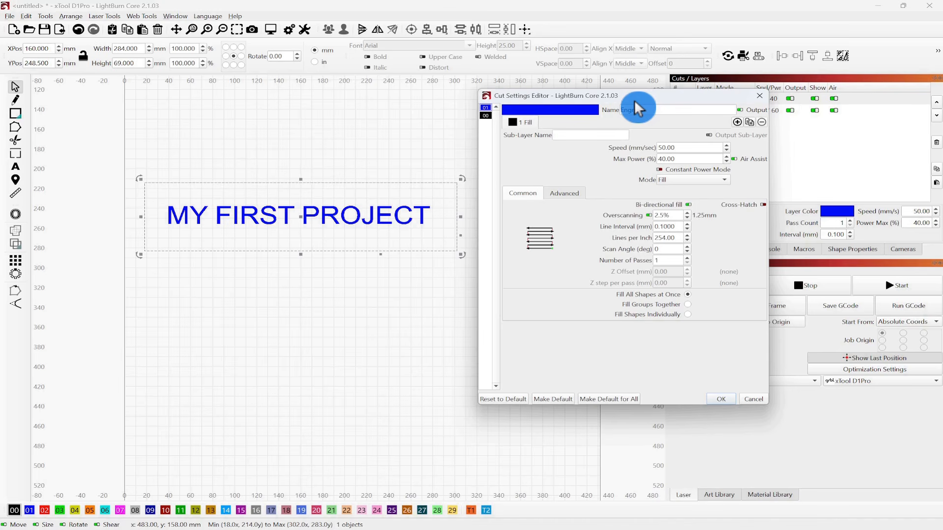
click(760, 95)
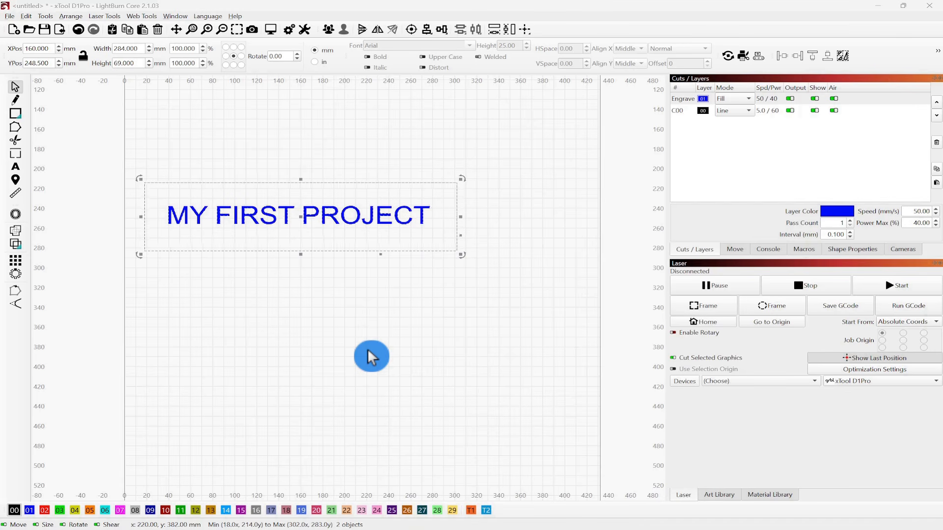
Step: Select both shapes and preview the job, then close the preview
drag(516, 122, 117, 309)
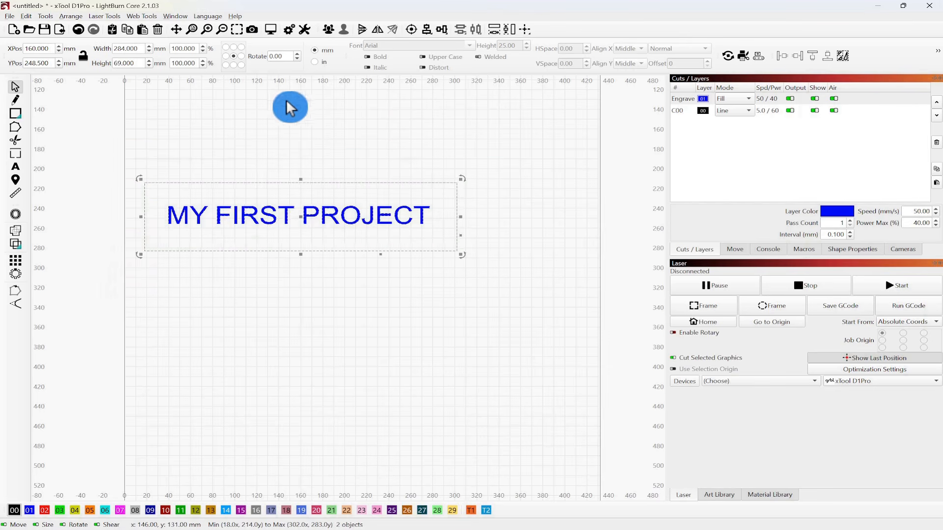
click(270, 29)
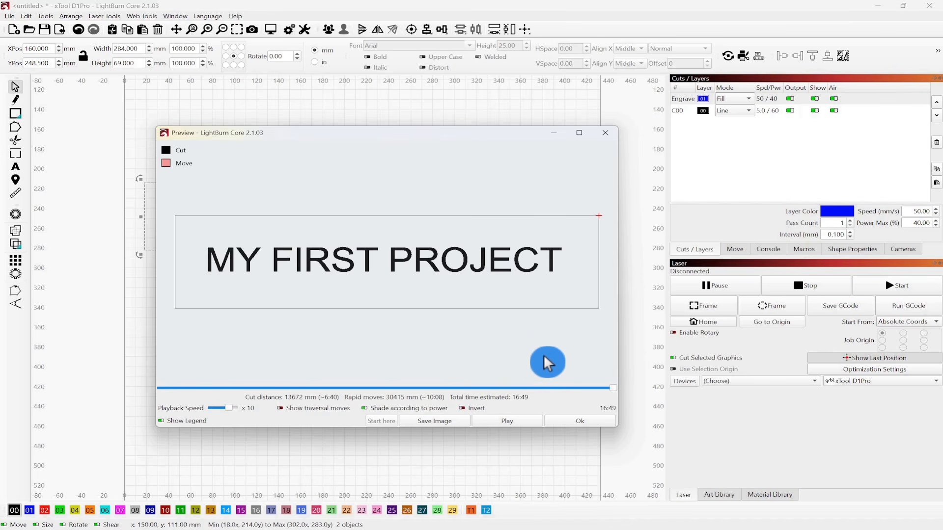
click(576, 421)
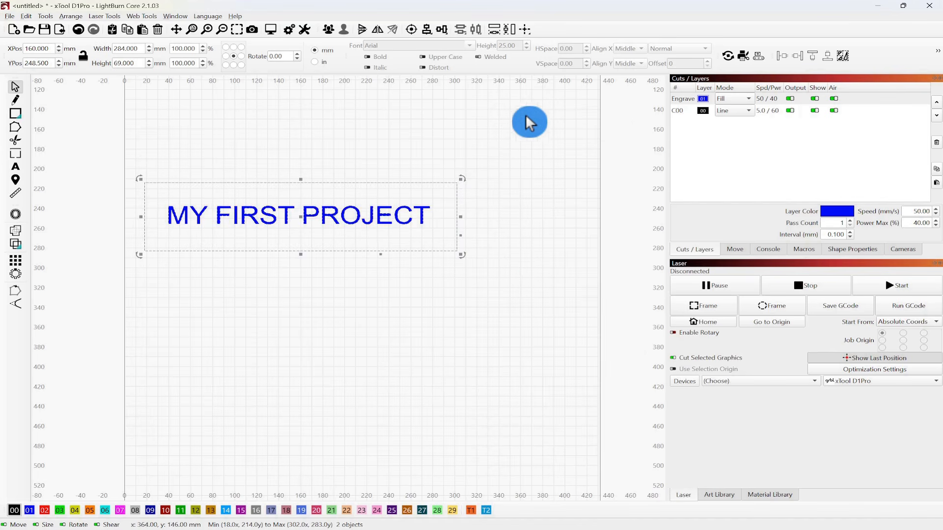